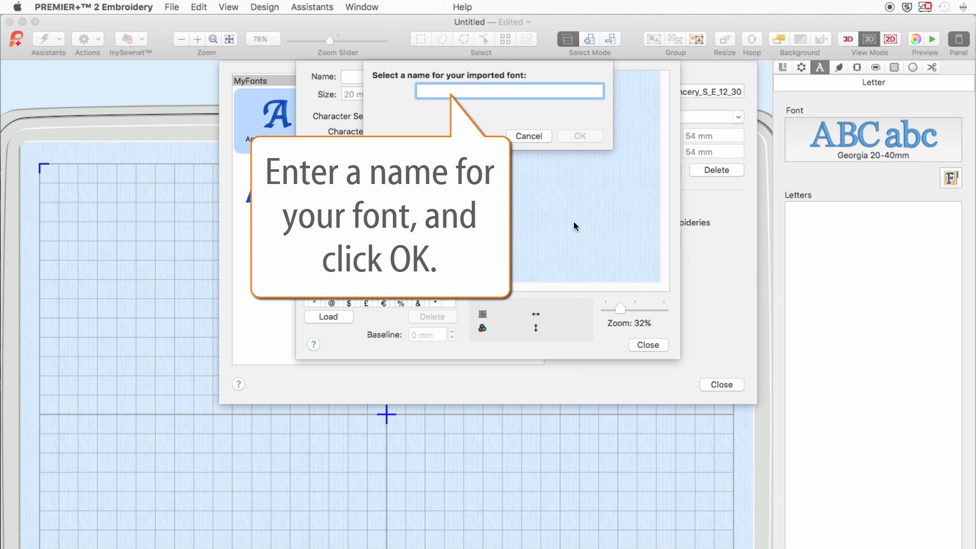
# - Name the imported font Serif Cross and confirm the name
pyautogui.write('Ser')
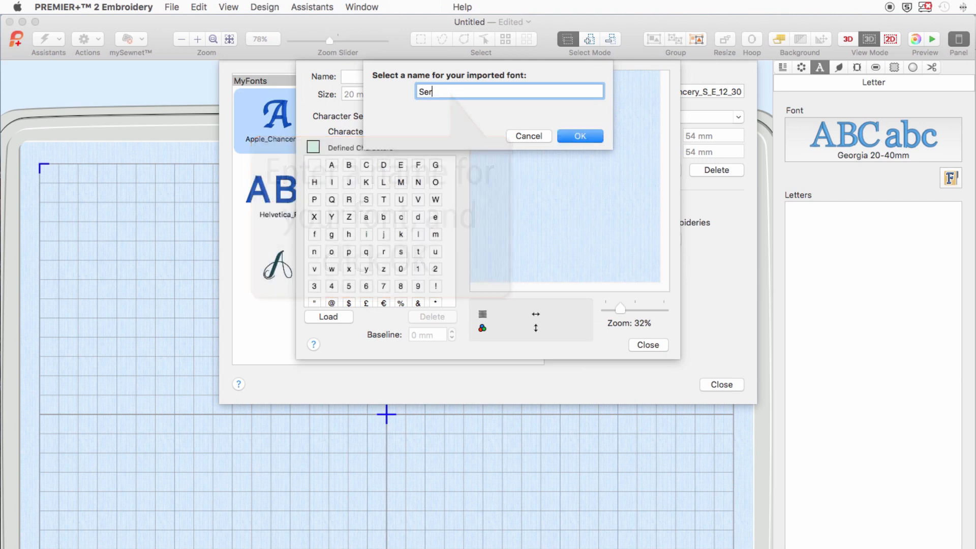
pyautogui.write('if Cross')
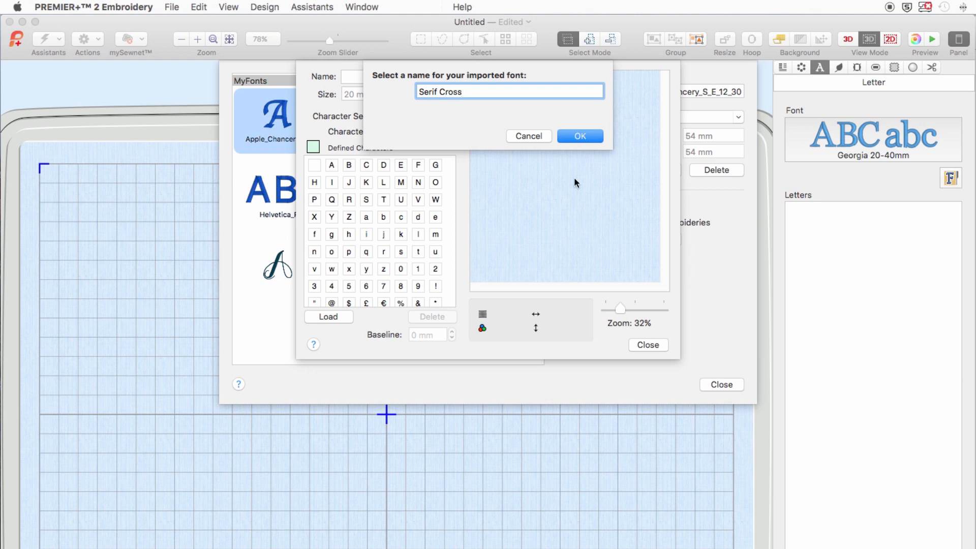
pyautogui.click(580, 135)
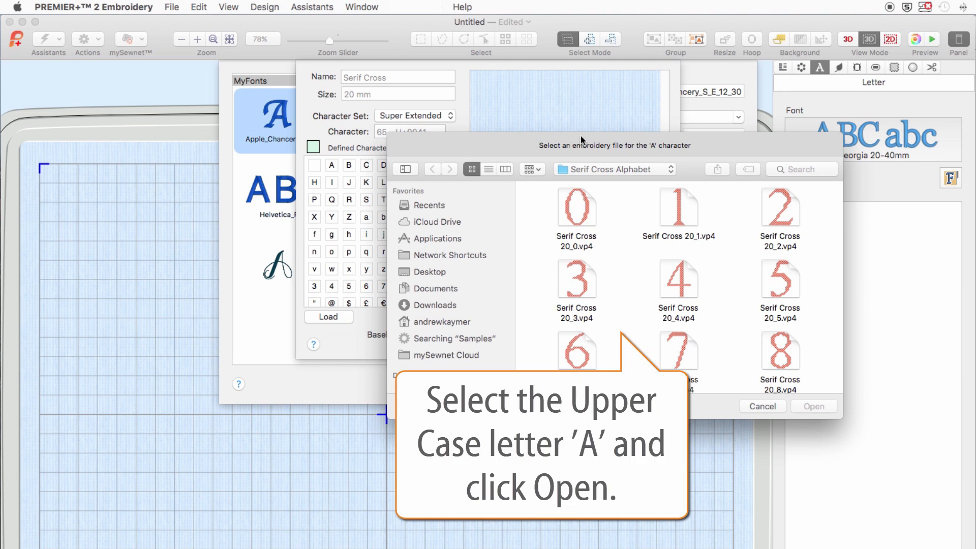
# - Load the uppercase A embroidery, Serif Cross 20UC_A.vp4, for the font's A character
pyautogui.scroll(-3, 687, 246)
pyautogui.scroll(-15, 687, 244)
pyautogui.click(681, 239)
pyautogui.click(808, 407)
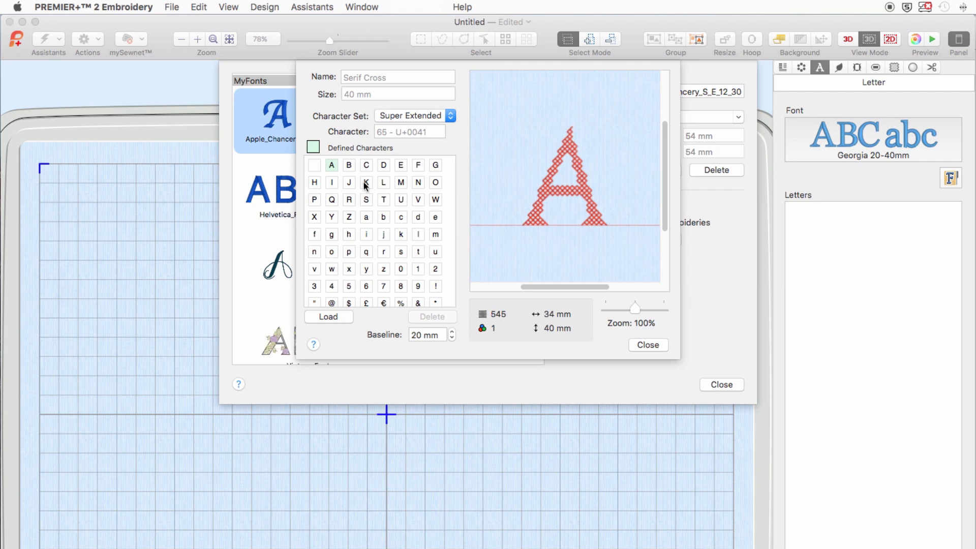
# - Load Serif Cross 20UC_B.vp4 from the Serif Cross Alphabet folder for the B character
pyautogui.click(349, 166)
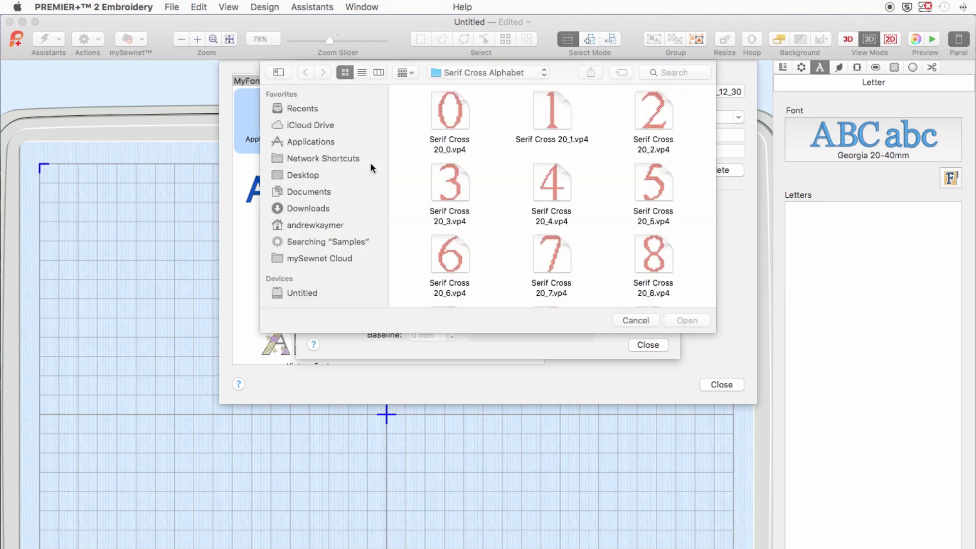
pyautogui.scroll(-3, 503, 209)
pyautogui.scroll(-20, 504, 210)
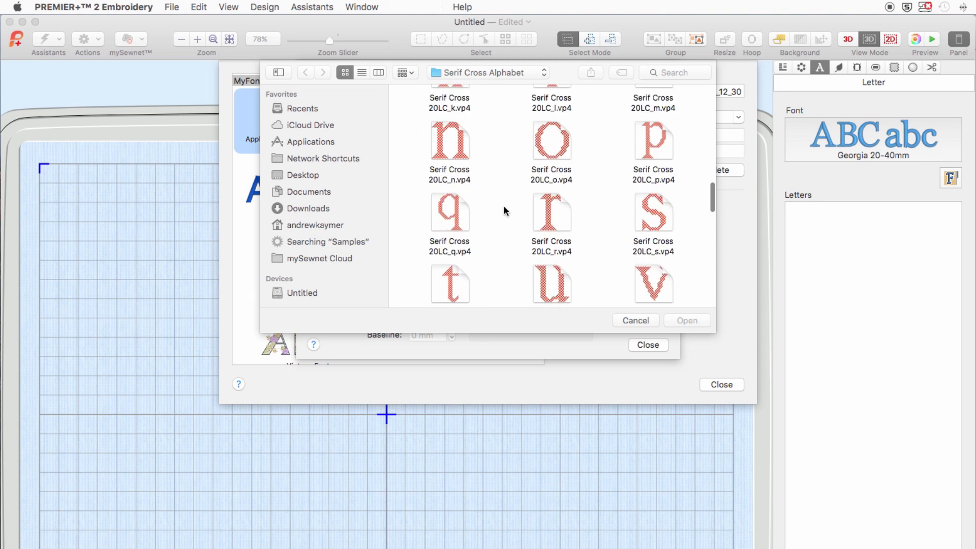
pyautogui.click(666, 254)
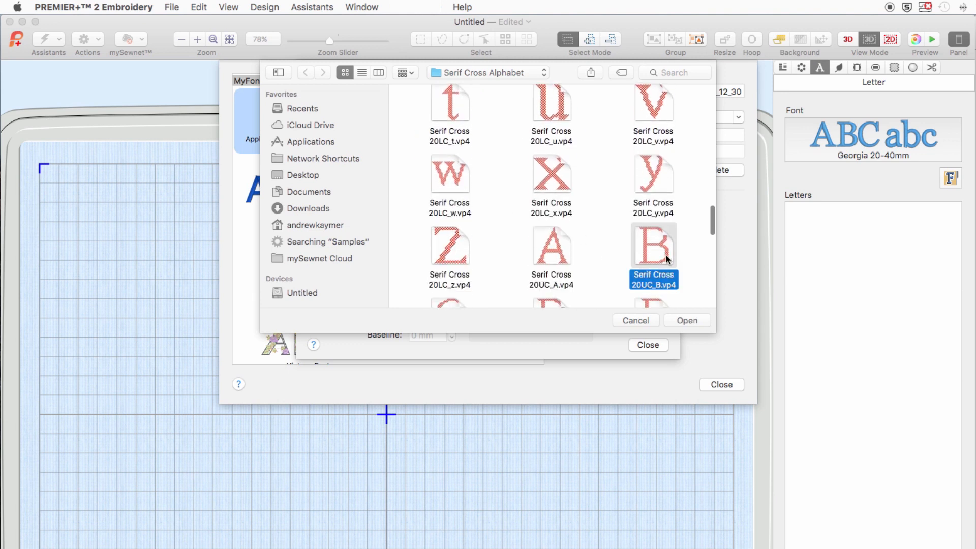
pyautogui.click(684, 318)
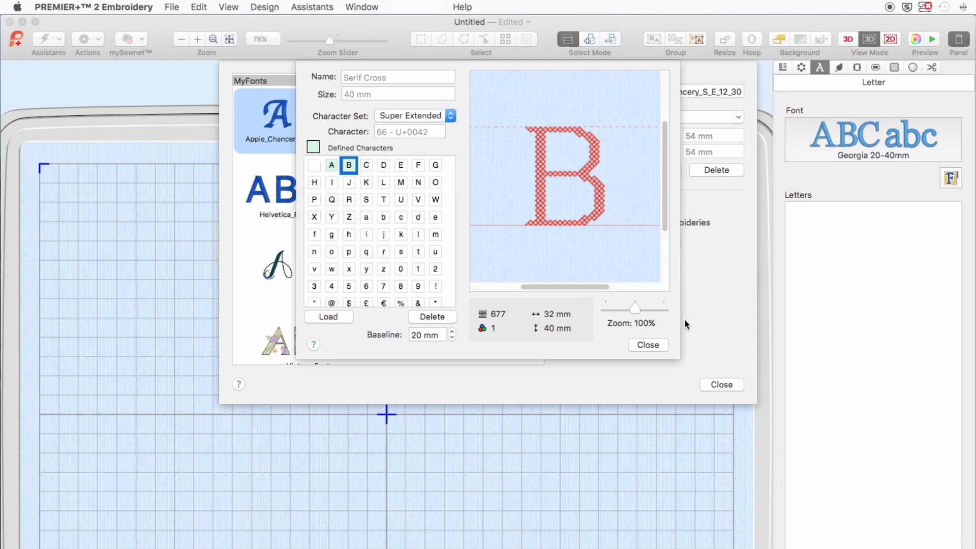
# - Load Serif Cross 20UC_C.vp4 from the Serif Cross Alphabet folder for the C character
pyautogui.doubleClick(369, 165)
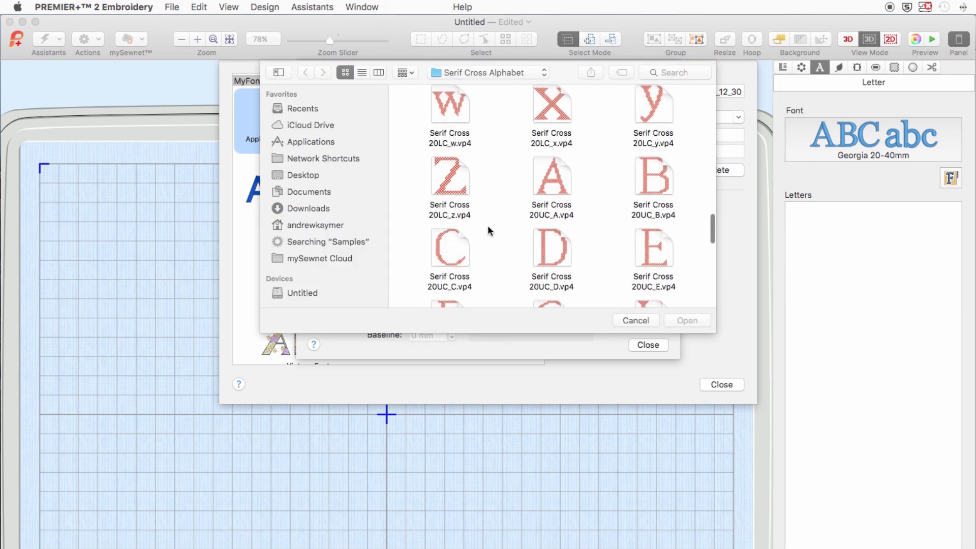
pyautogui.click(455, 245)
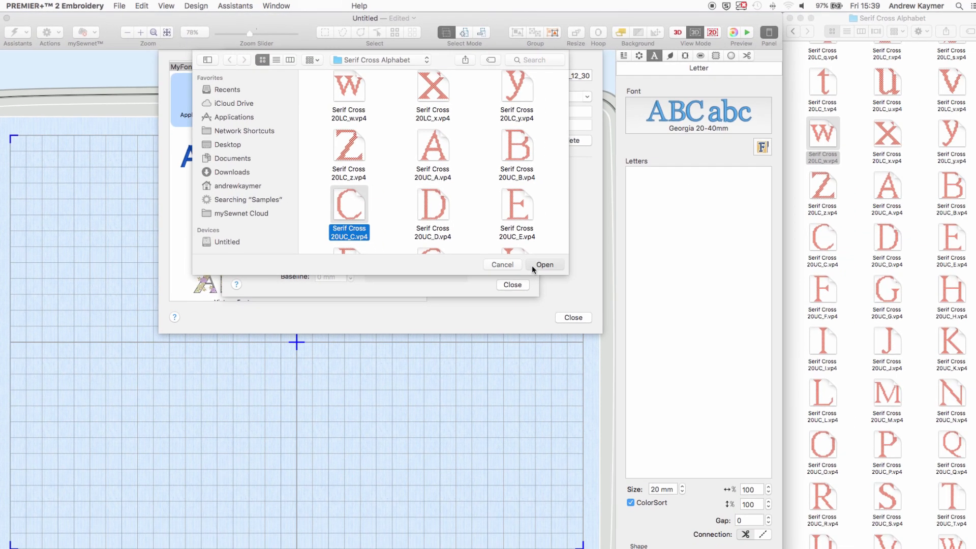
pyautogui.click(600, 294)
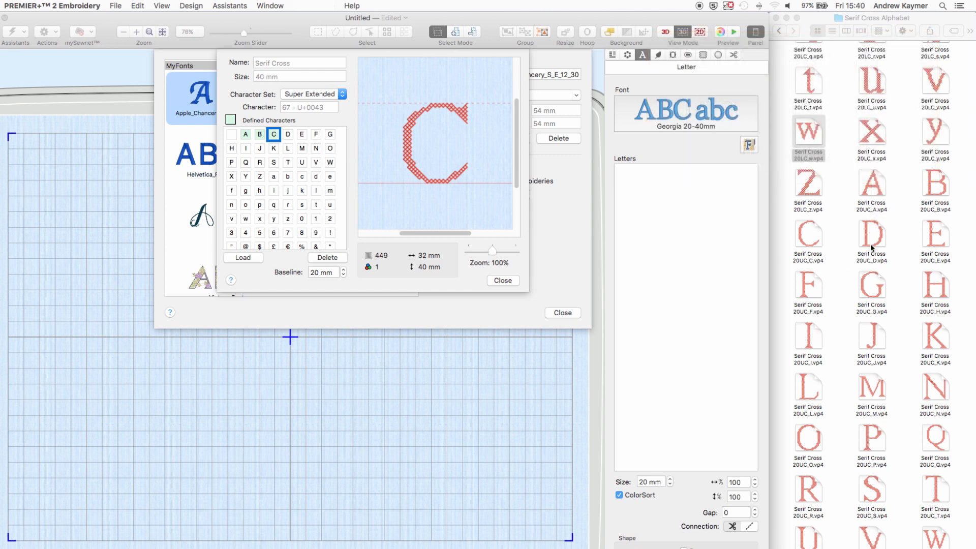
# - Assign the uppercase D, E, F, G, H and I files from the Finder folder to their matching characters
pyautogui.moveTo(874, 244); pyautogui.dragTo(290, 137)
pyautogui.moveTo(939, 232); pyautogui.dragTo(302, 134)
pyautogui.moveTo(810, 284); pyautogui.dragTo(315, 134)
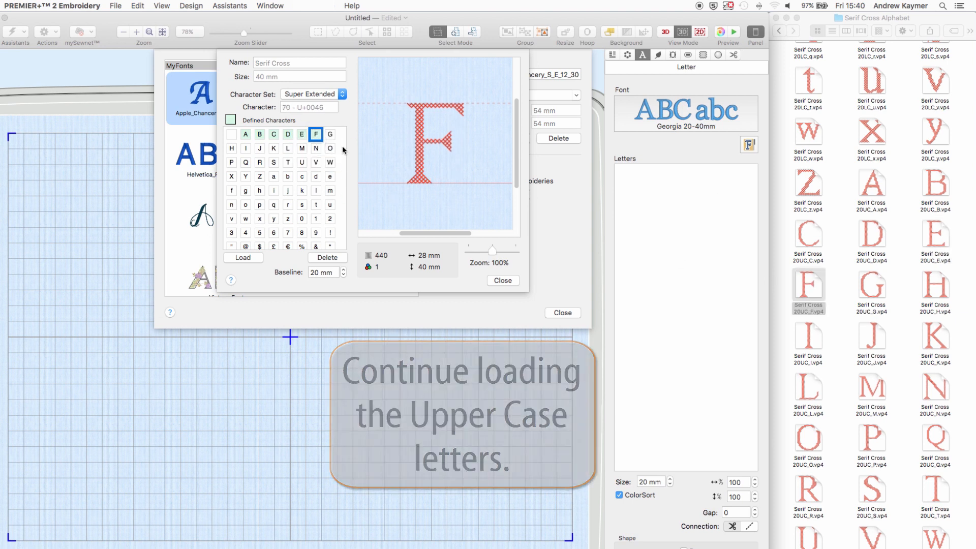
pyautogui.moveTo(865, 292); pyautogui.dragTo(336, 143)
pyautogui.moveTo(933, 294); pyautogui.dragTo(231, 150)
pyautogui.moveTo(806, 325); pyautogui.dragTo(247, 148)
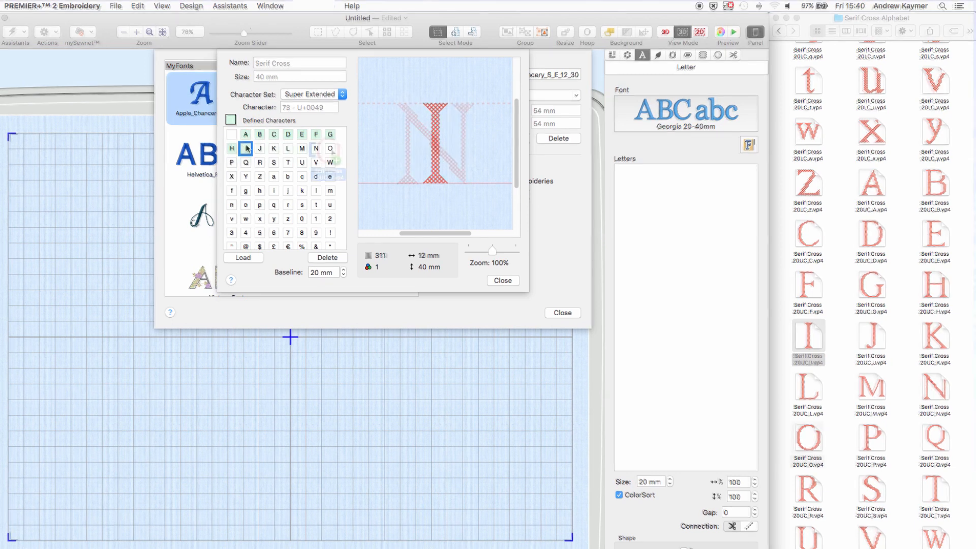
# - Assign the uppercase O, P and Q files to their characters, and raise Q's baseline to the bottom of its bowl, above the tail
pyautogui.moveTo(808, 436); pyautogui.dragTo(331, 149)
pyautogui.moveTo(870, 438); pyautogui.dragTo(232, 164)
pyautogui.moveTo(930, 438); pyautogui.dragTo(247, 166)
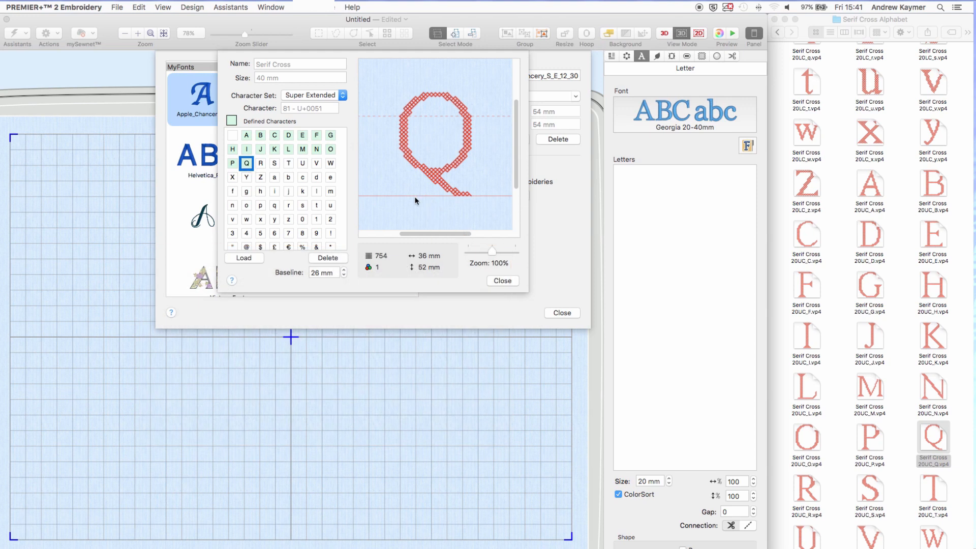
pyautogui.moveTo(417, 195); pyautogui.dragTo(418, 173)
# - Assign the uppercase R and S files and the number 8 file from the Finder folder to their matching characters
pyautogui.moveTo(806, 484); pyautogui.dragTo(261, 163)
pyautogui.moveTo(870, 489); pyautogui.dragTo(275, 163)
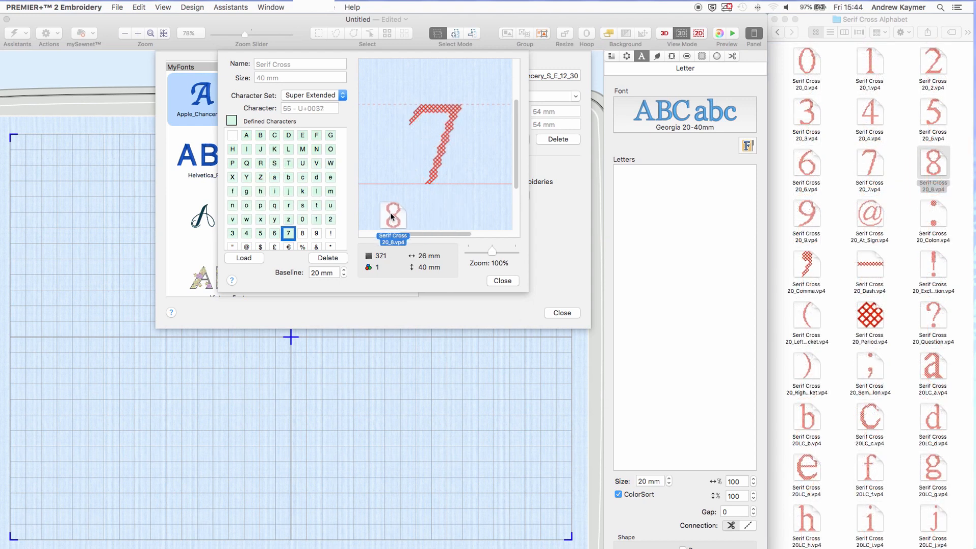
pyautogui.moveTo(394, 211); pyautogui.dragTo(302, 232)
pyautogui.moveTo(806, 214); pyautogui.dragTo(336, 238)
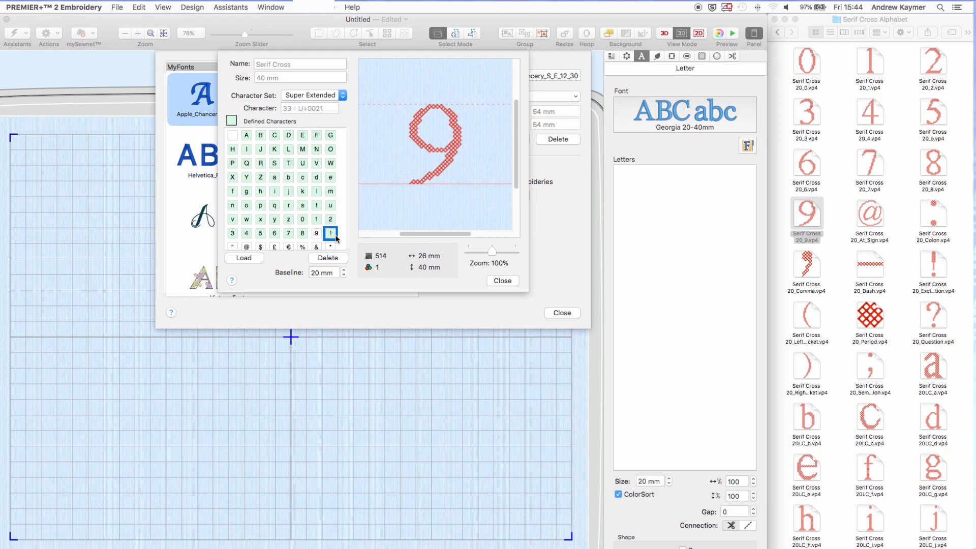
pyautogui.click(328, 259)
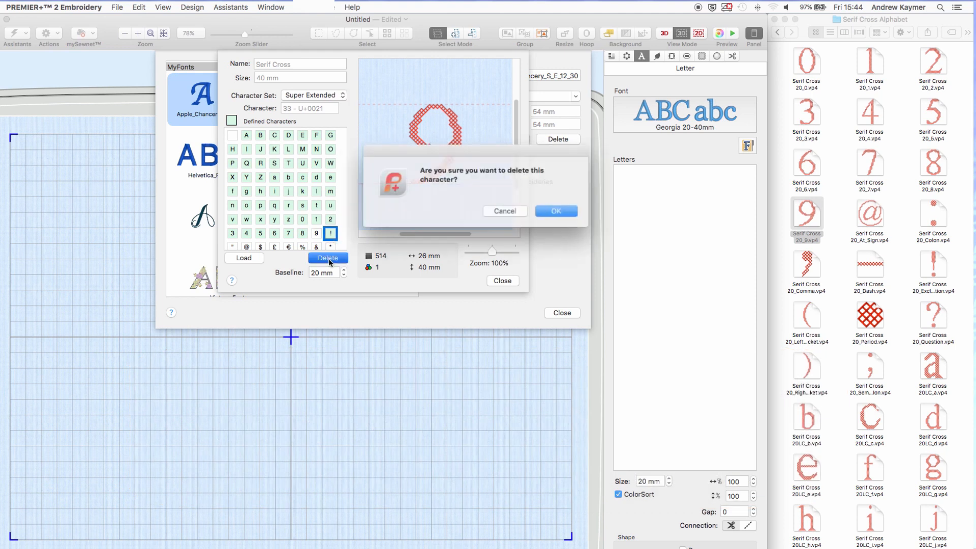
pyautogui.click(559, 213)
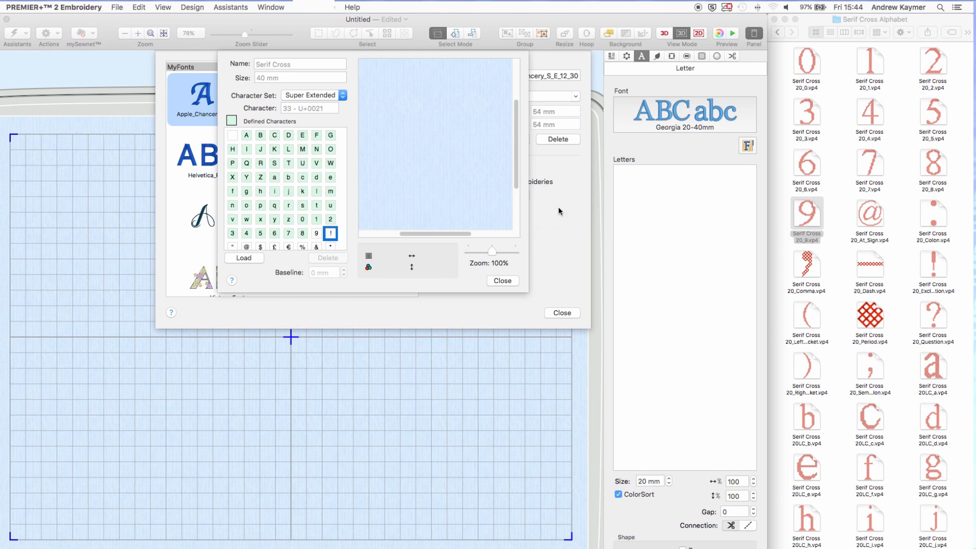
# - Assign the number 9 file to the 9 character and Serif Cross 20_Comma.vp4 to the apostrophe character
pyautogui.moveTo(808, 214); pyautogui.dragTo(318, 233)
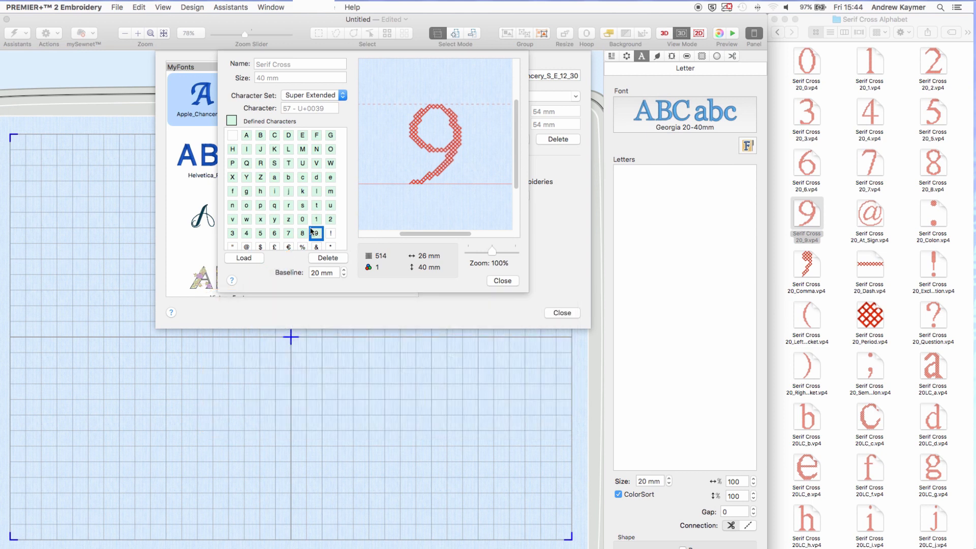
pyautogui.scroll(-5, 332, 204)
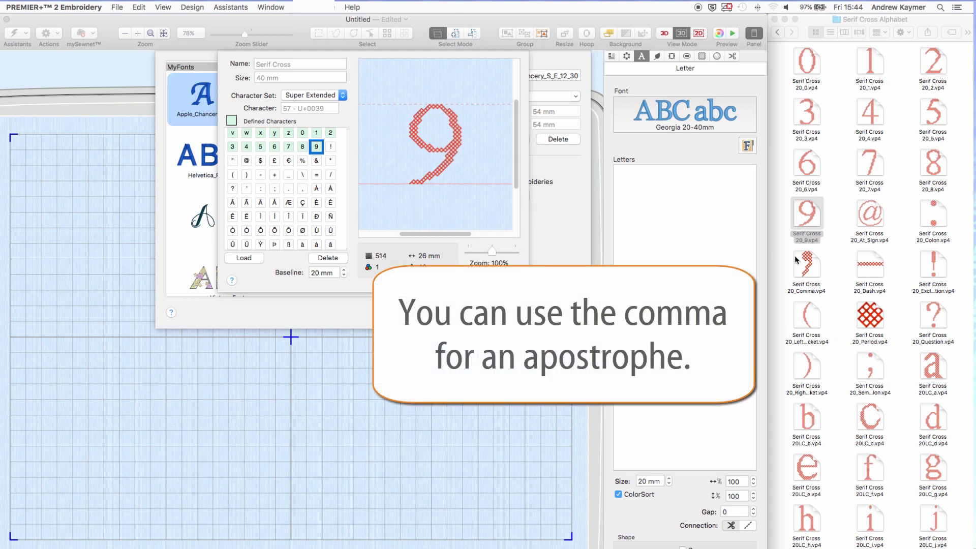
pyautogui.moveTo(803, 266); pyautogui.dragTo(248, 192)
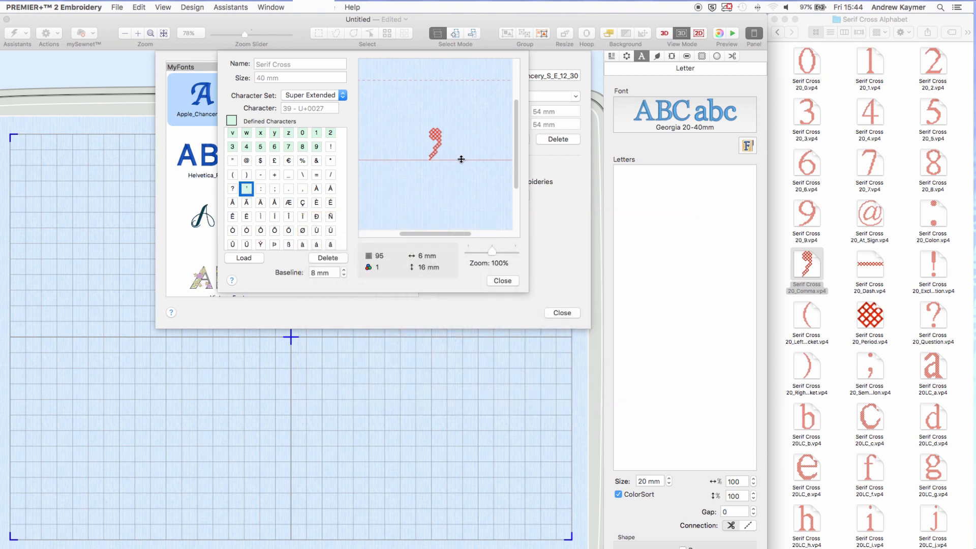
# - Lower the apostrophe's baseline to 31.7 mm and close the imported font editor and the font manager
pyautogui.moveTo(461, 159); pyautogui.dragTo(461, 207)
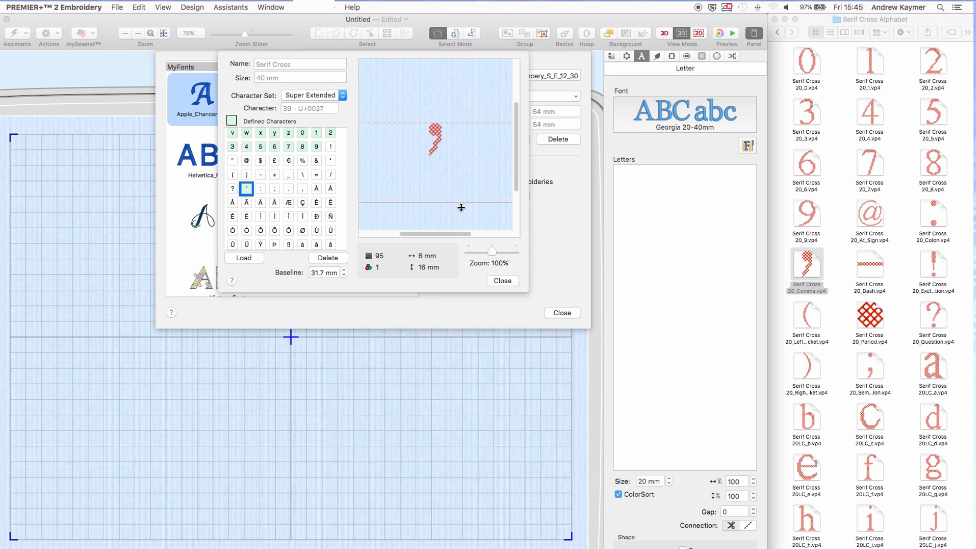
pyautogui.click(501, 281)
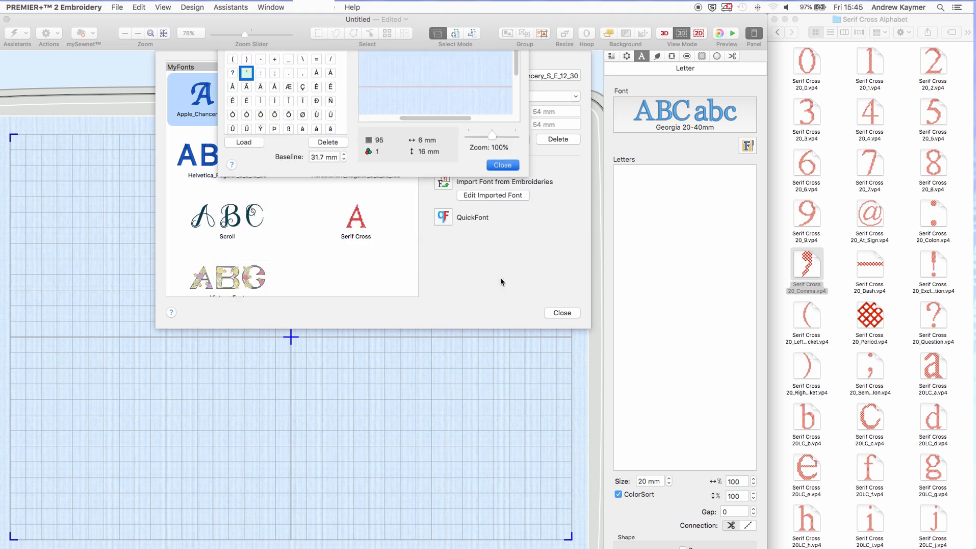
pyautogui.click(554, 313)
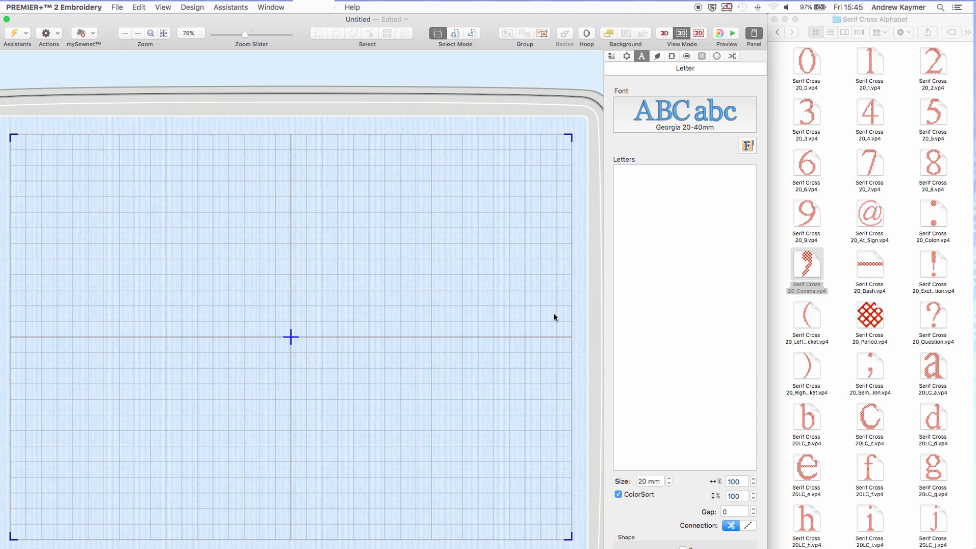